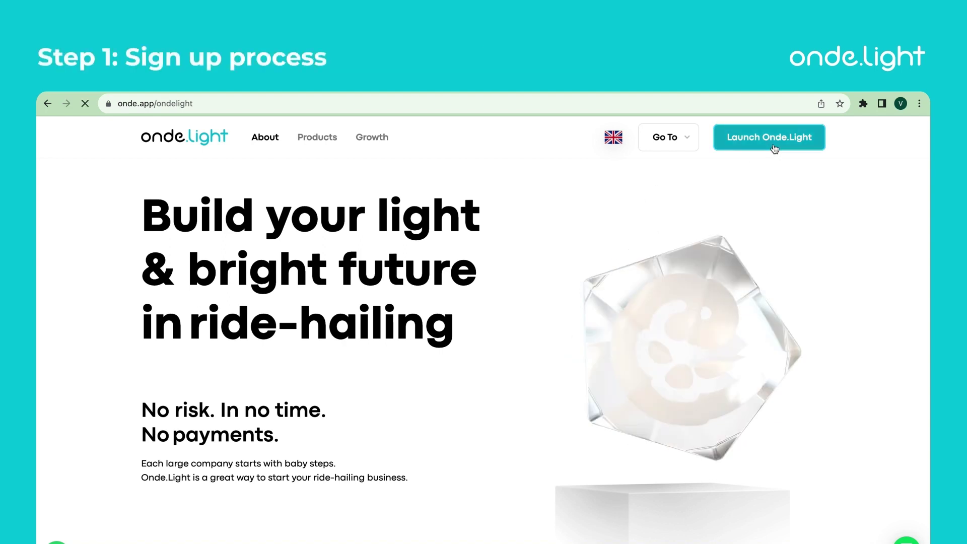
Step: Fill the sign-up form with the owner's name, Taxi business, Other referral, 10+ vehicles, and accept terms
left_click(774, 149)
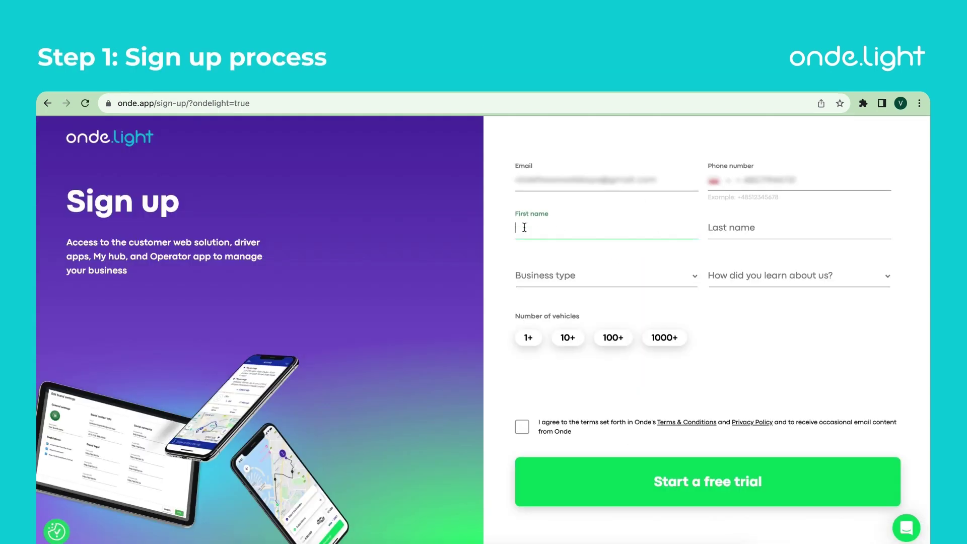
left_click(803, 227)
left_click(648, 282)
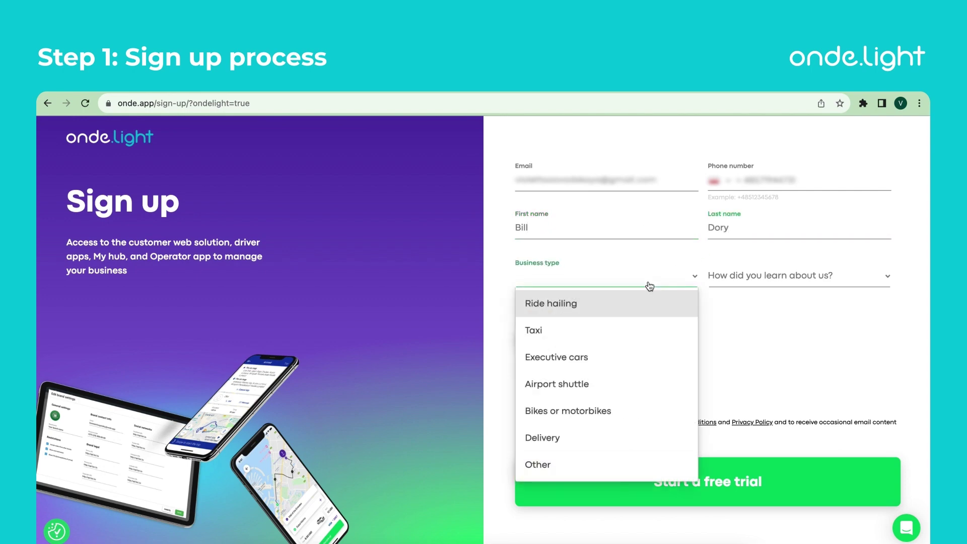
left_click(615, 330)
left_click(748, 283)
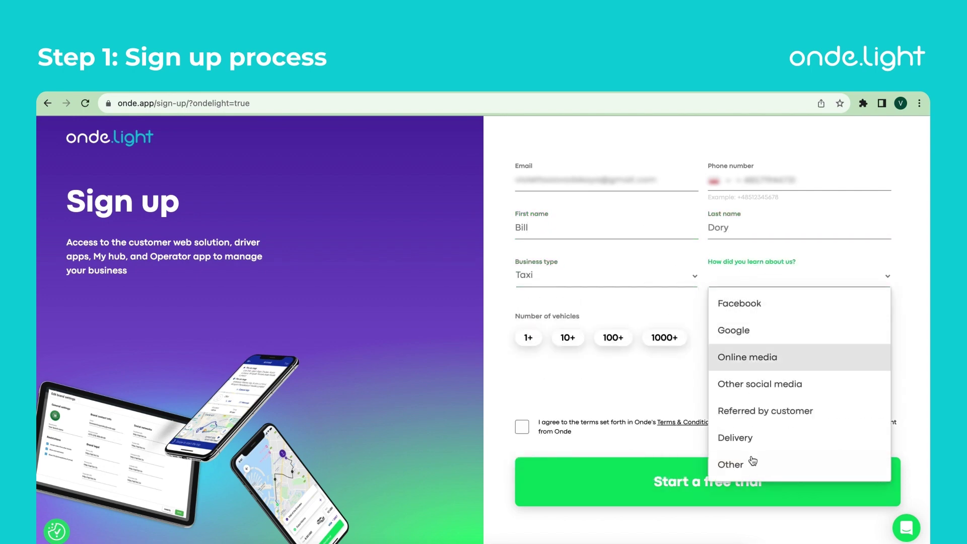
left_click(748, 464)
left_click(570, 338)
left_click(522, 427)
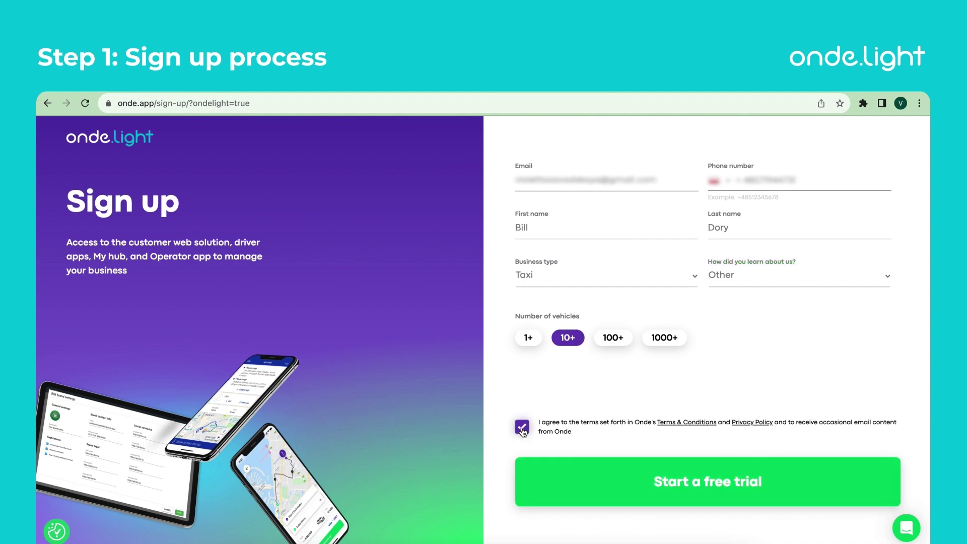
Step: Start the free trial, complete the company signup, and open the Bill's Taxi dashboard
left_click(696, 488)
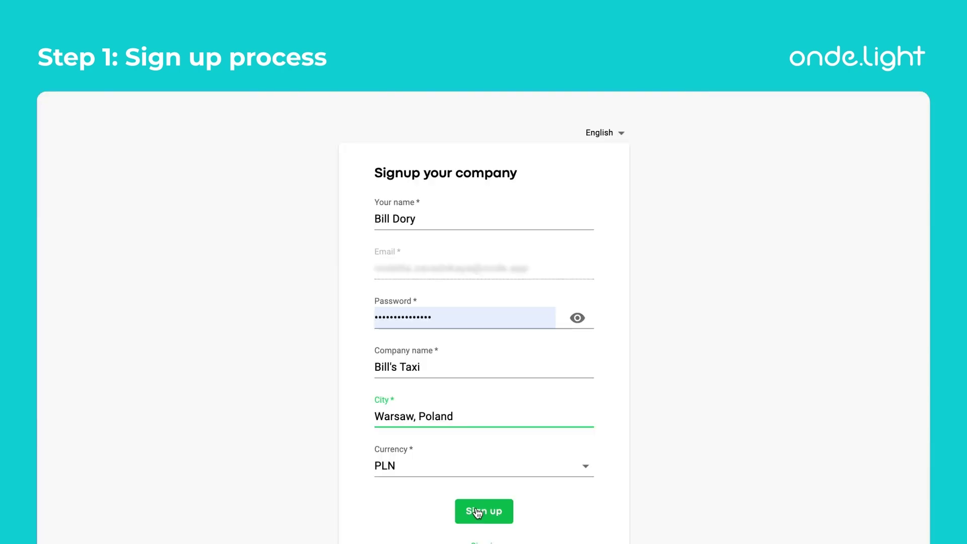
left_click(478, 513)
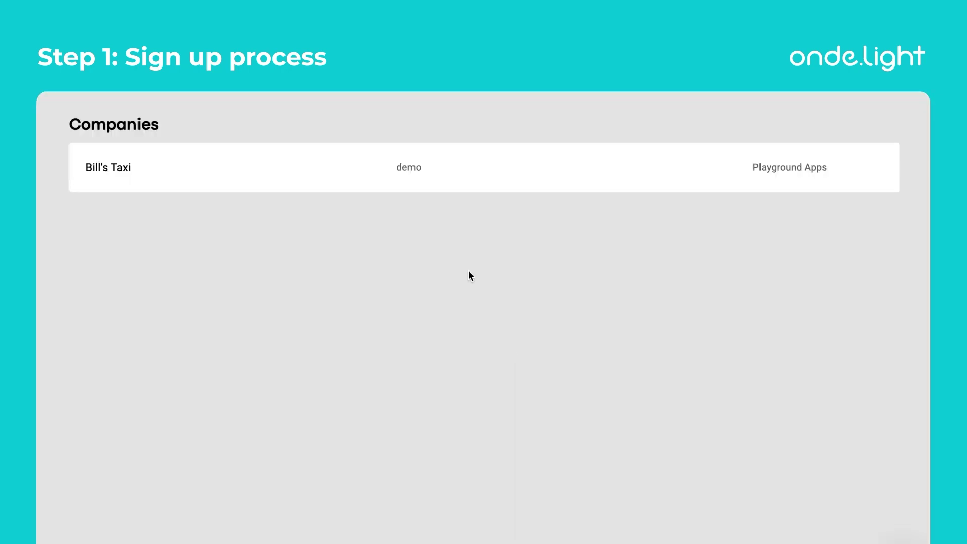
left_click(421, 182)
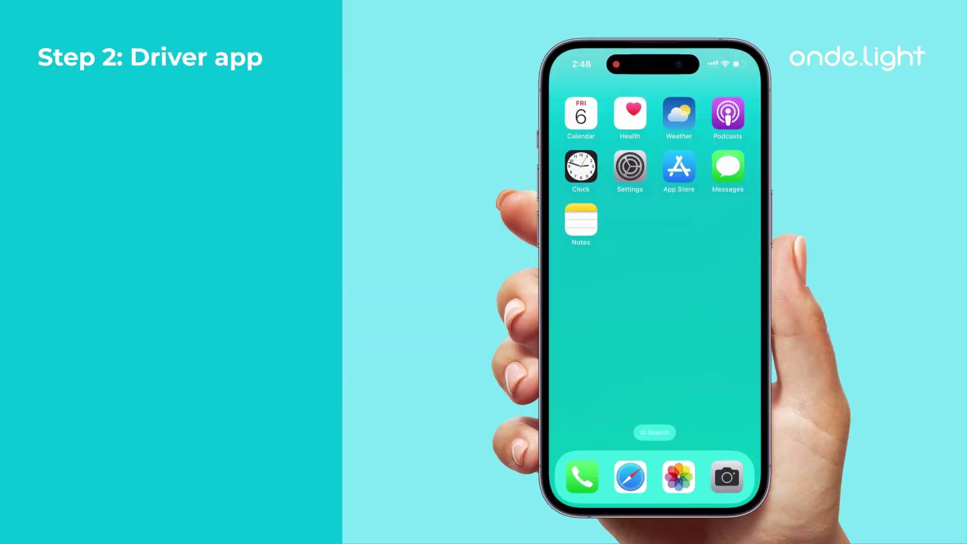
Step: Install and launch Driverapp partner from the App Store, then sign in with the SMS verification code
left_click(679, 166)
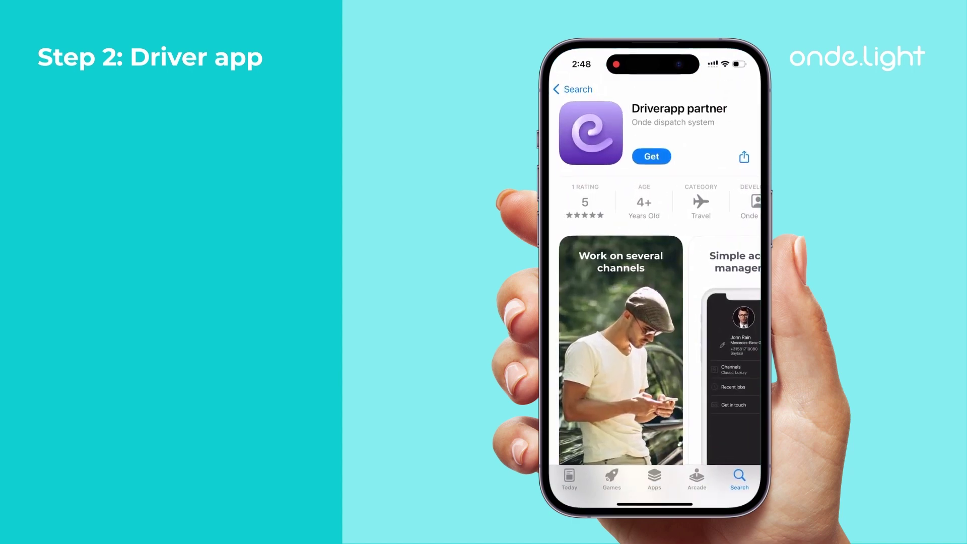
left_click(651, 157)
left_click(651, 156)
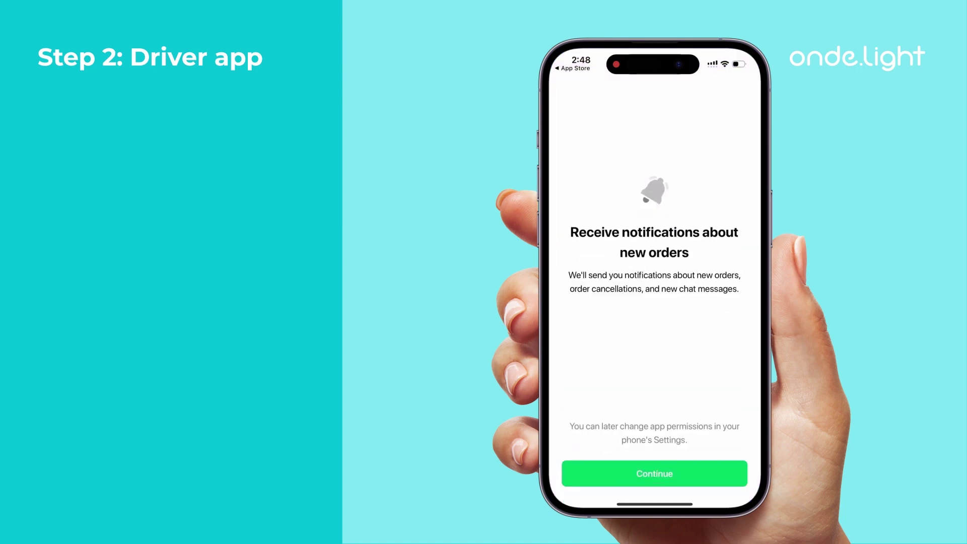
left_click(654, 473)
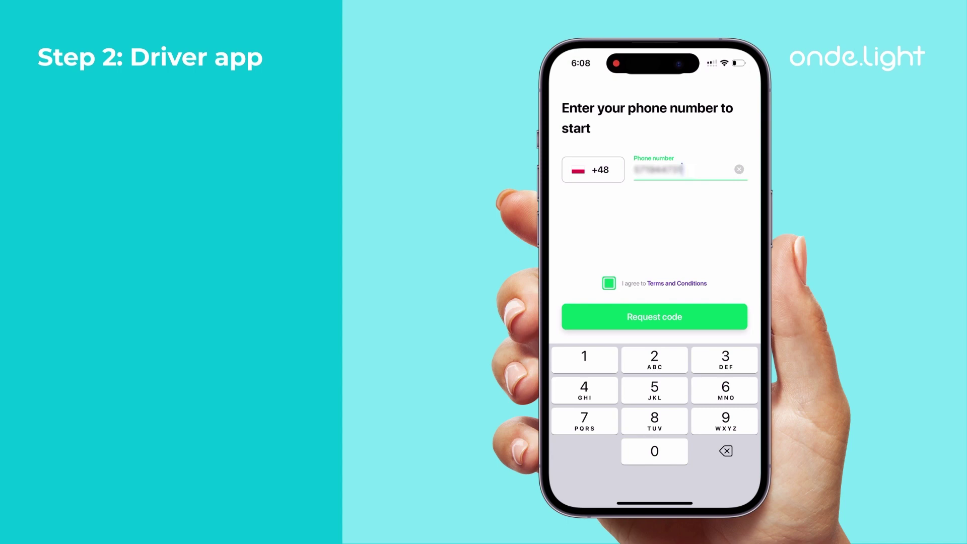
left_click(654, 316)
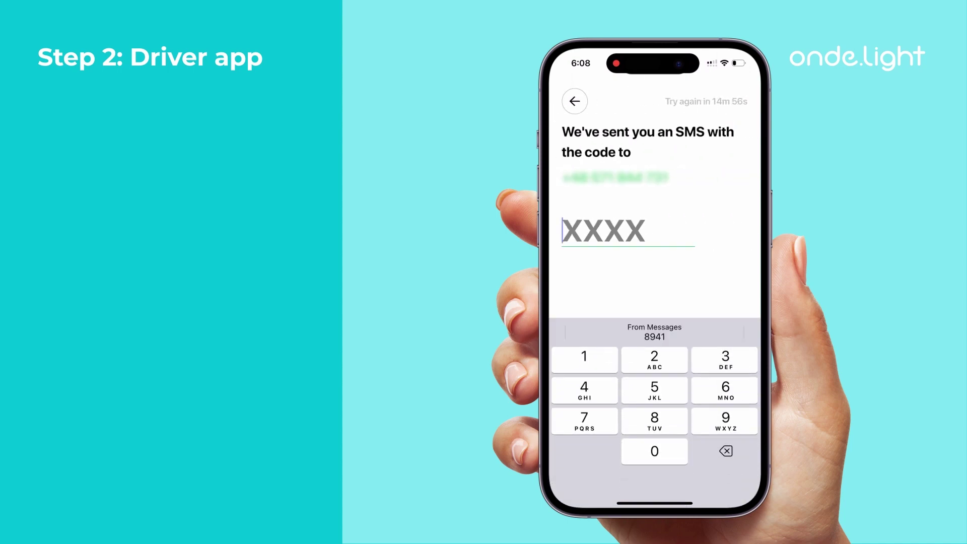
left_click(655, 331)
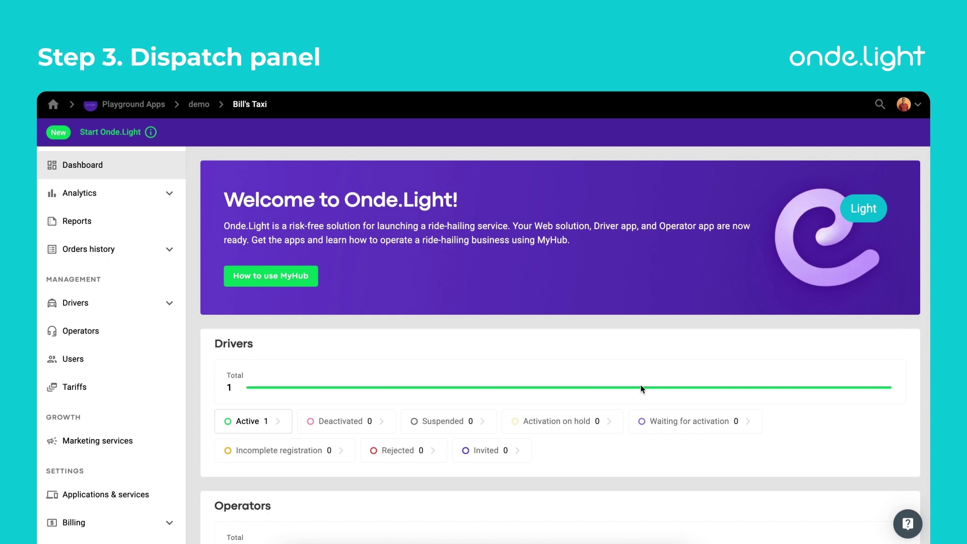
Step: Switch to the Operator App from the account menu and log in with Google
left_click(918, 105)
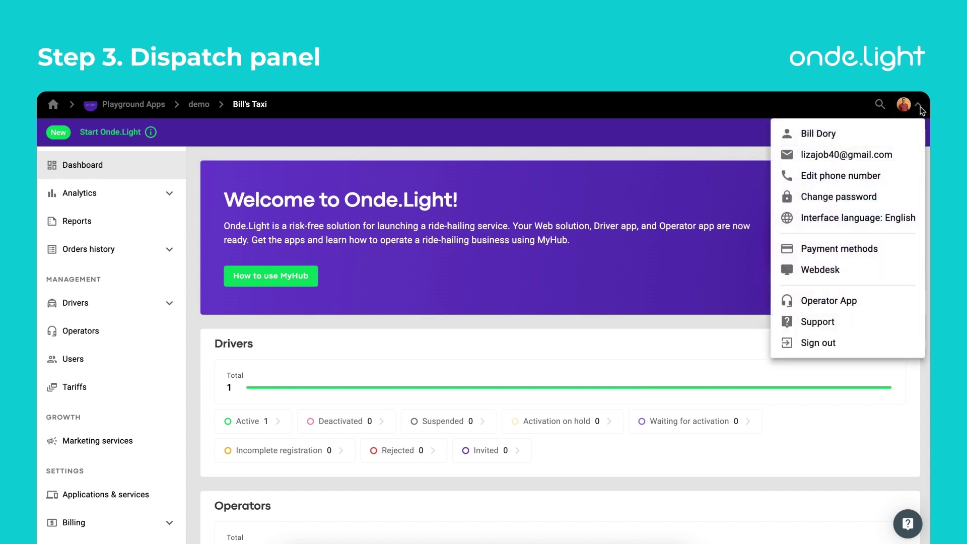
left_click(848, 299)
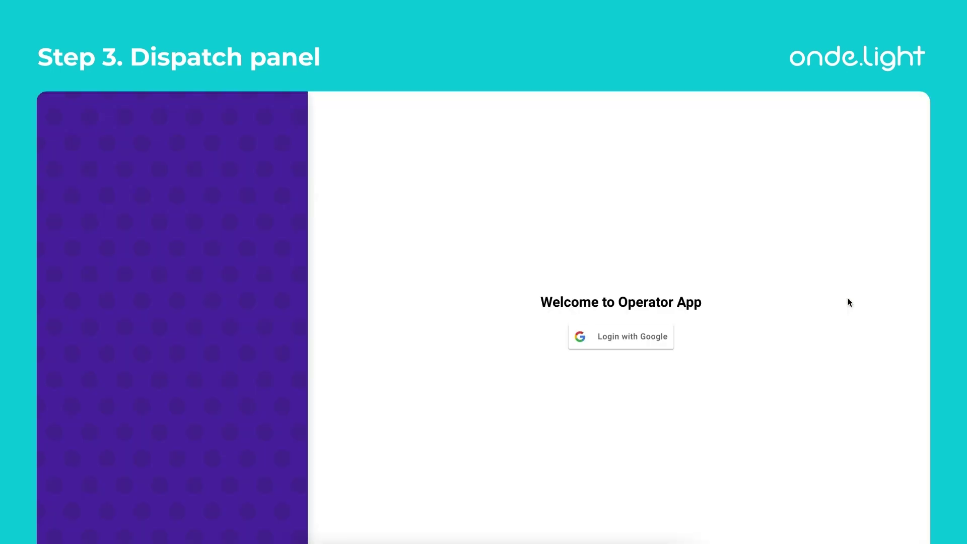
left_click(640, 343)
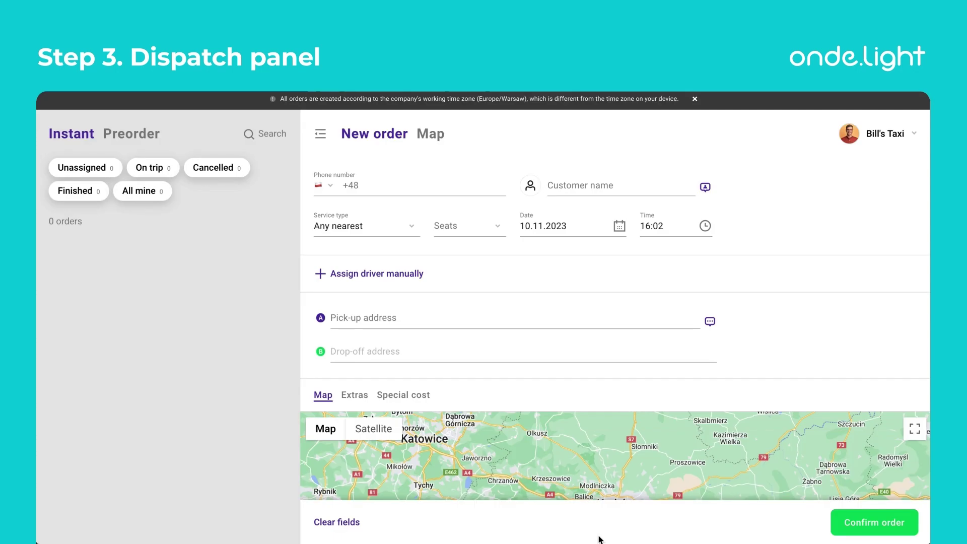
Step: Enter the customer's phone number and name, with Kraków-Balice airport as the pick-up
left_click(393, 184)
type("1111111")
key("Tab")
type("Alice")
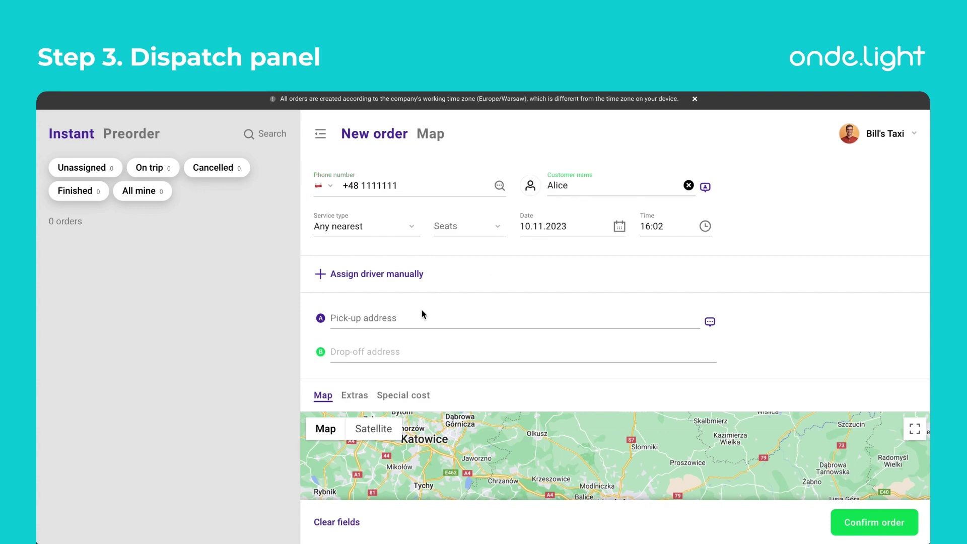
left_click(409, 317)
type("Balice")
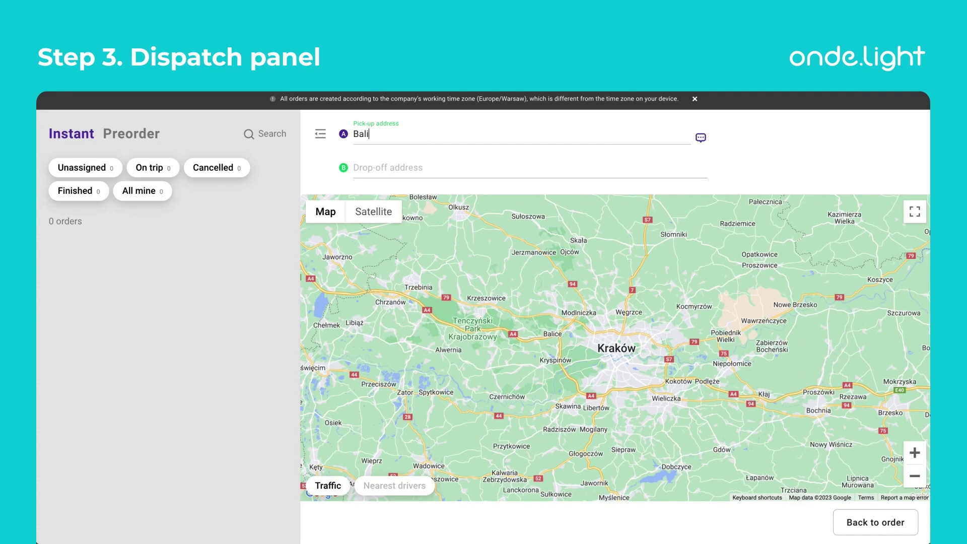
left_click(498, 230)
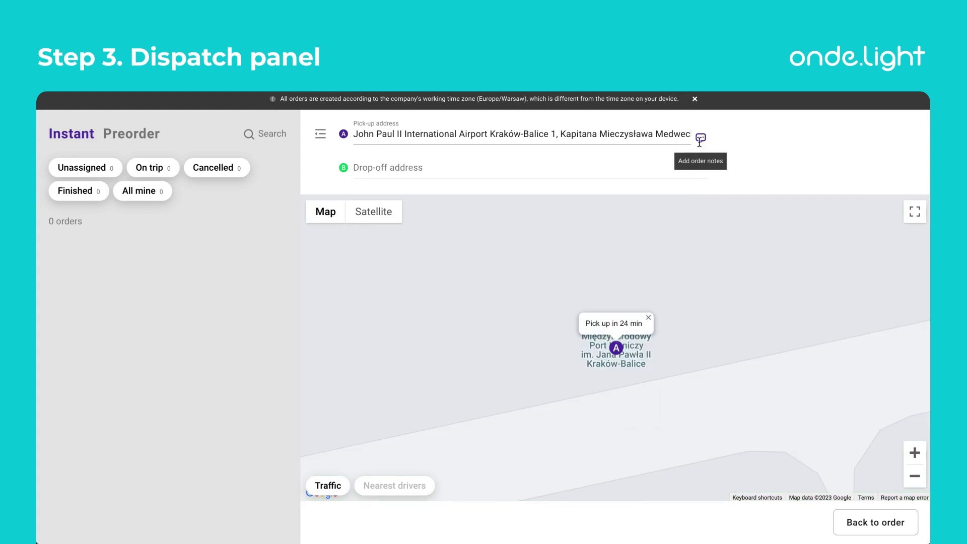
Step: Add the order note 'Entrance B' and set Kraków Old Town as the drop-off
left_click(700, 138)
left_click(468, 210)
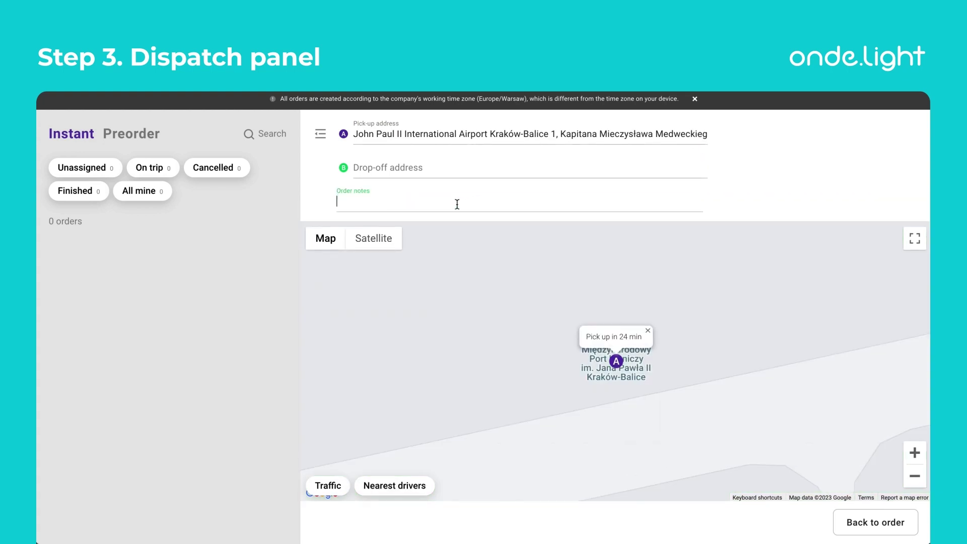
type("Entrance B")
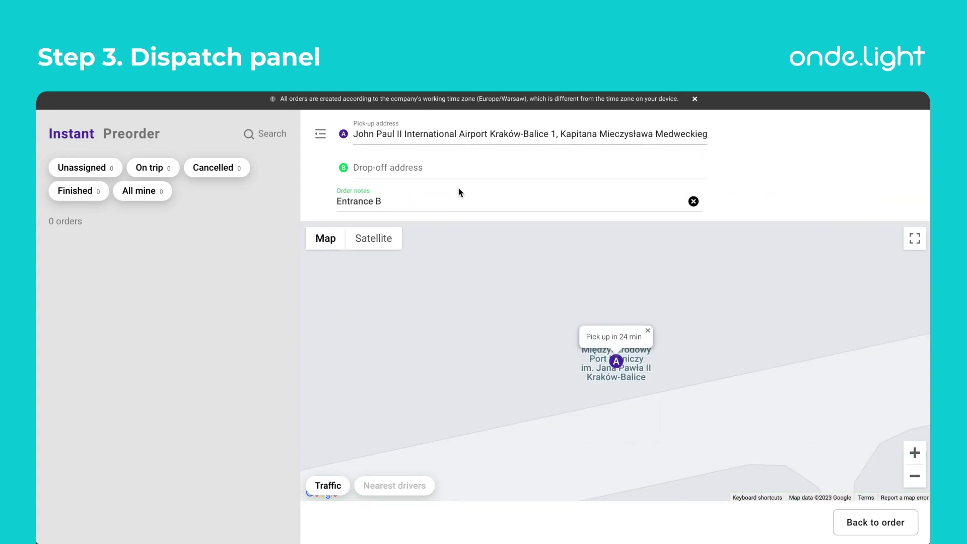
left_click(460, 168)
type("Krak")
type("ów Old")
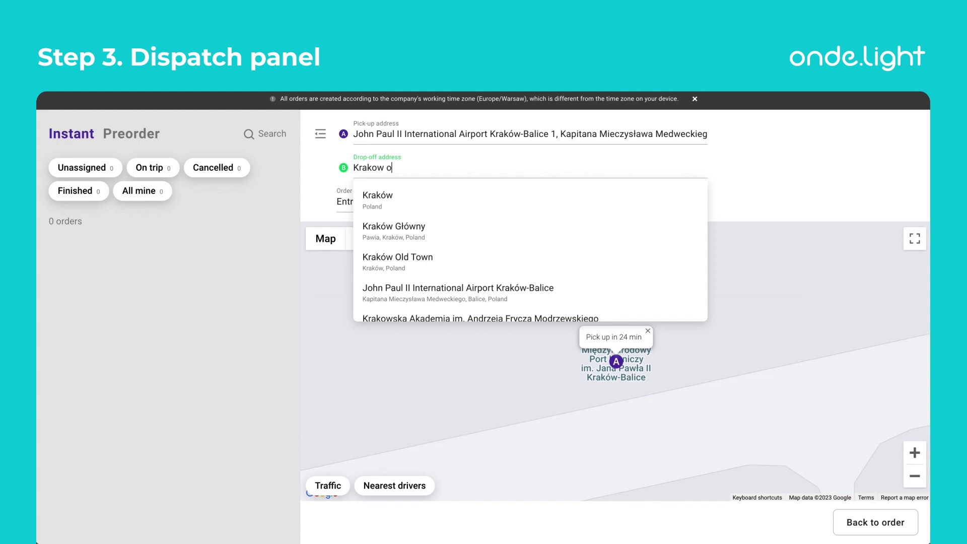
key("Return")
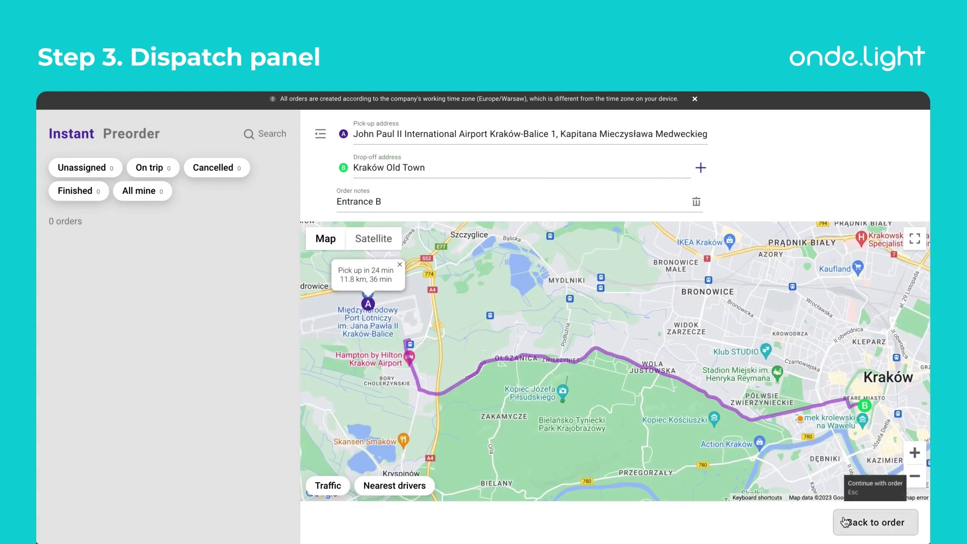
left_click(876, 522)
Step: Add a Child seat extra and confirm the order from 49.75 EUR
left_click(355, 422)
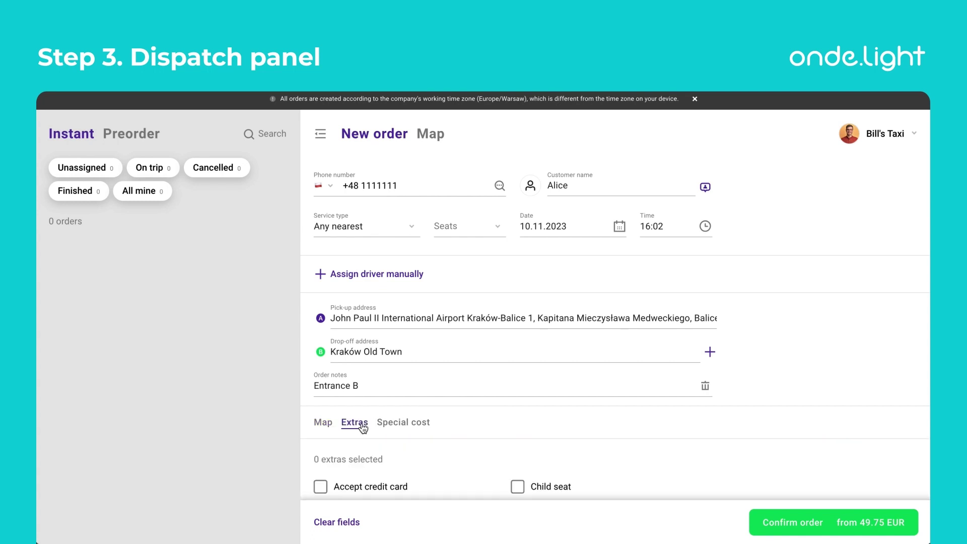
left_click(517, 487)
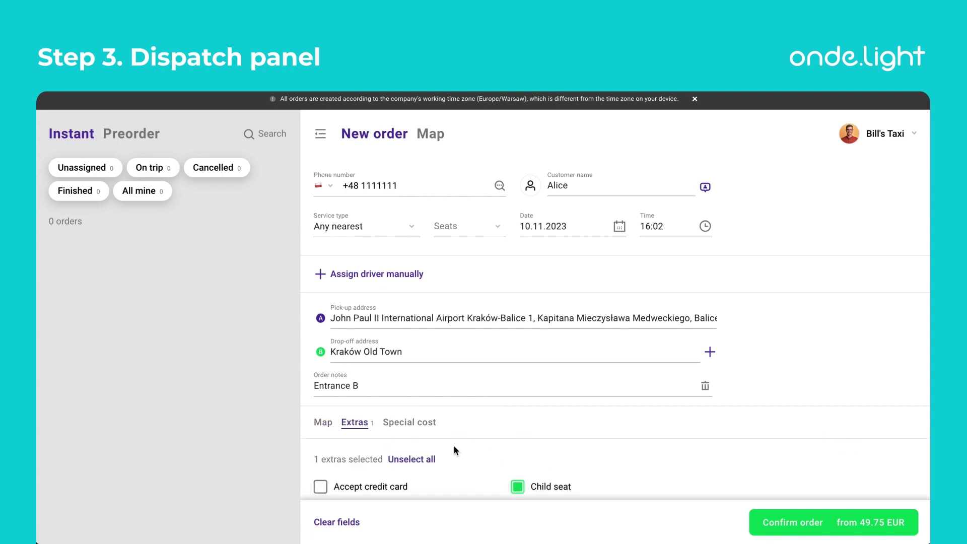
scroll(585, 467, "down", 2)
left_click(815, 525)
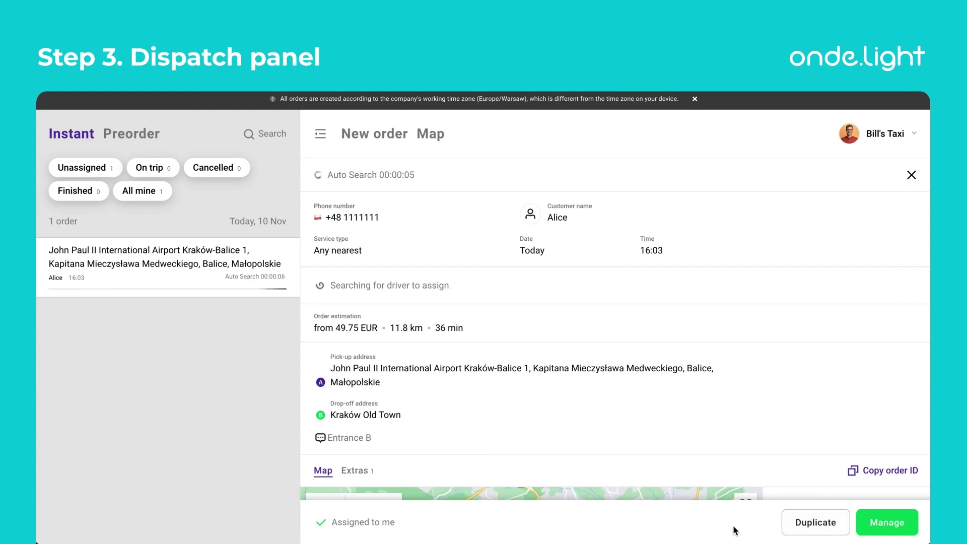
left_click(739, 112)
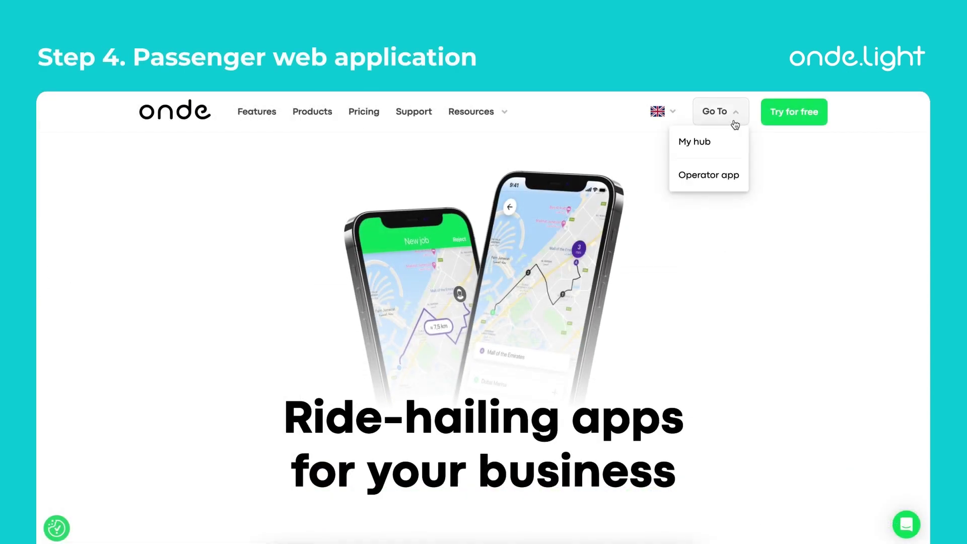
Step: From MyHub, open Bill's Taxi's Applications & services and launch the passenger booking Web App
left_click(719, 147)
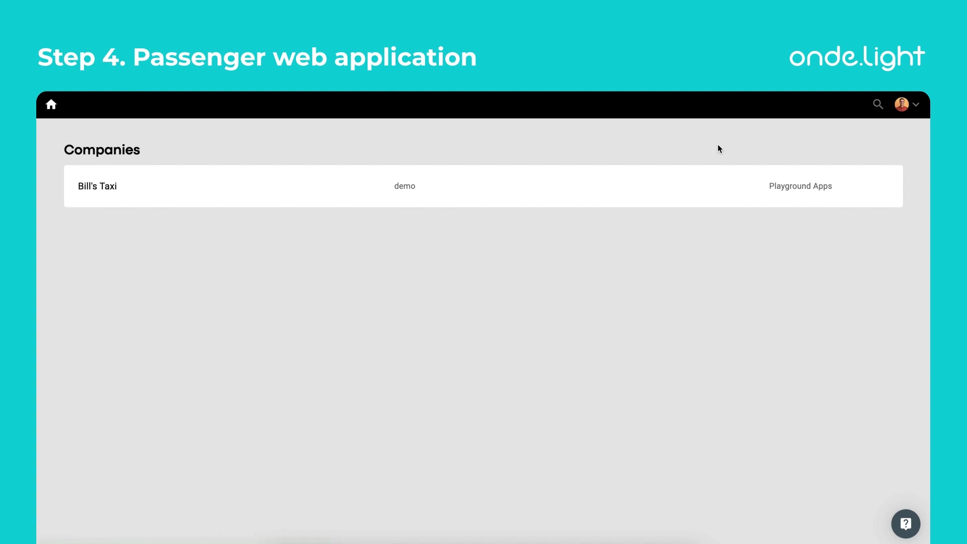
left_click(627, 187)
left_click(663, 379)
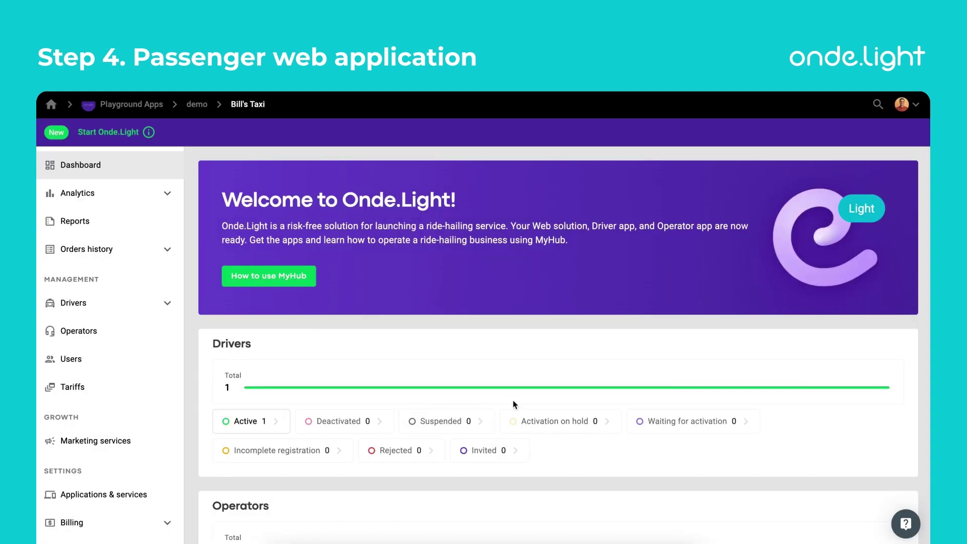
scroll(80, 443, "down", 1)
left_click(85, 462)
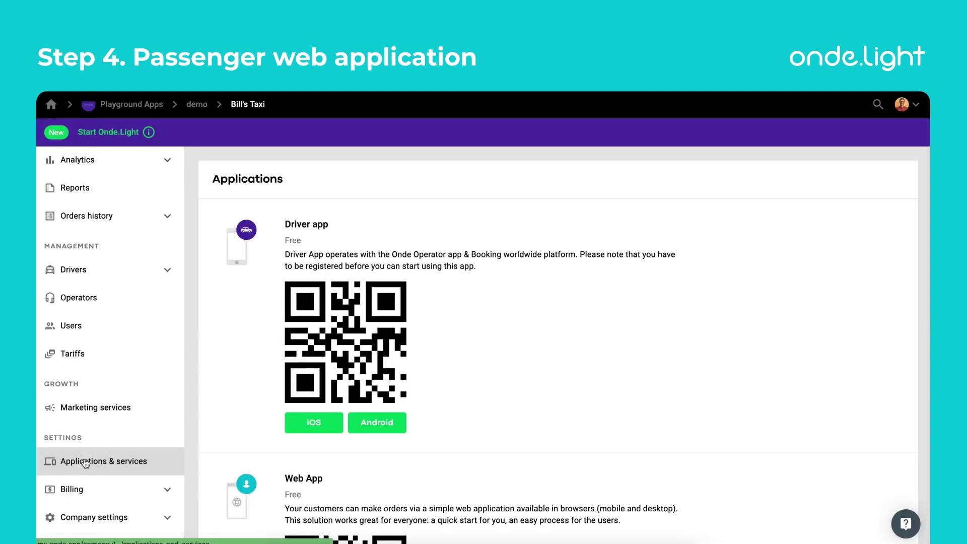
scroll(194, 438, "down", 6)
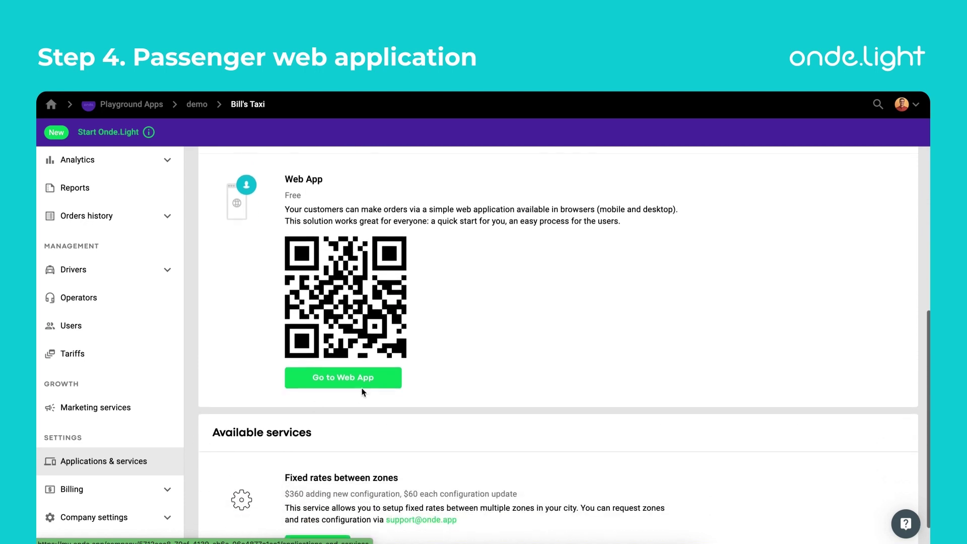
left_click(361, 383)
Step: Set the pick-up to the Kraków airport parking and the destination to Kraków Old Town
left_click(361, 247)
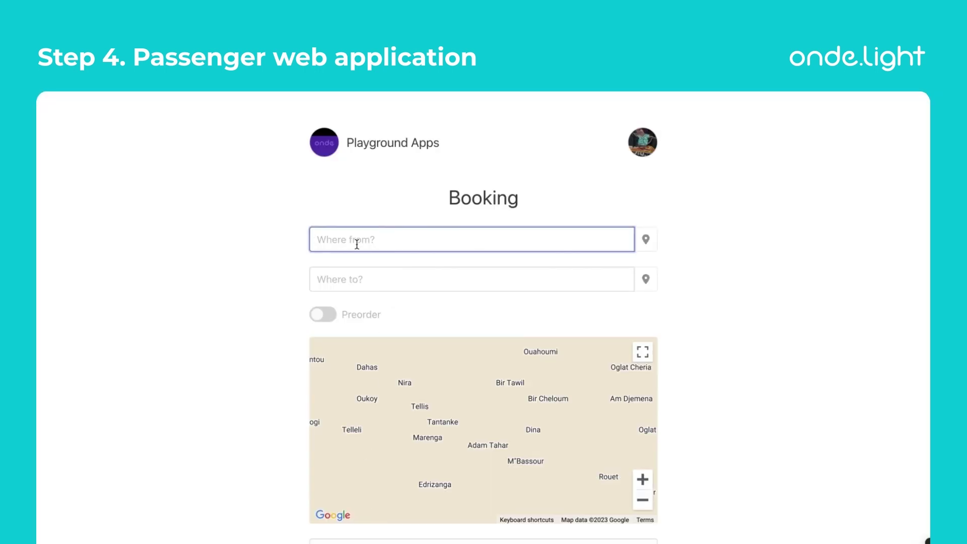
type("Krakow air")
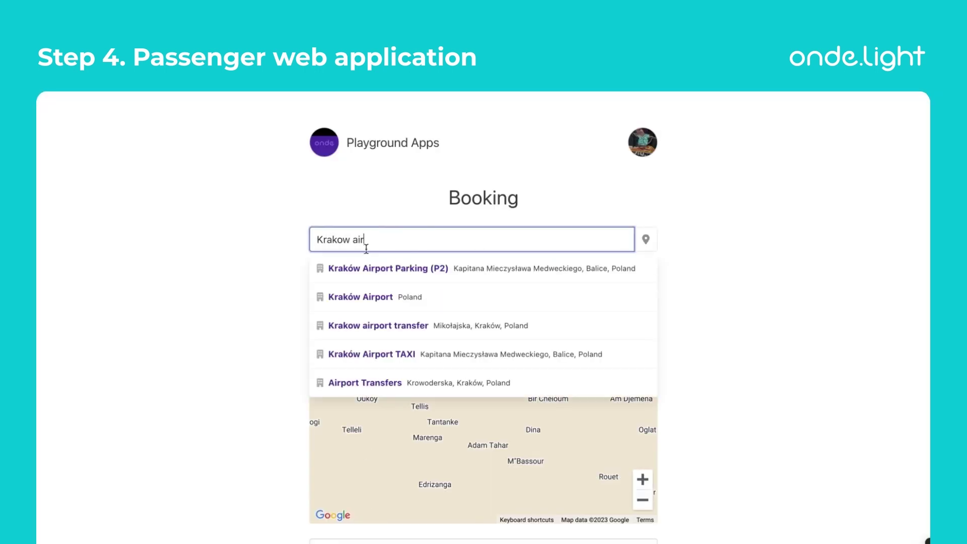
left_click(402, 270)
left_click(368, 280)
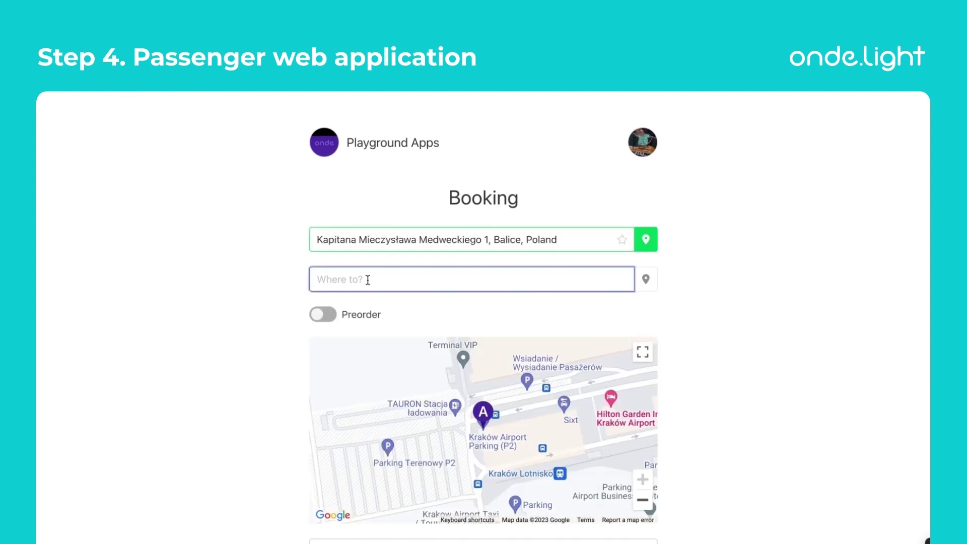
type("krakow old")
left_click(368, 304)
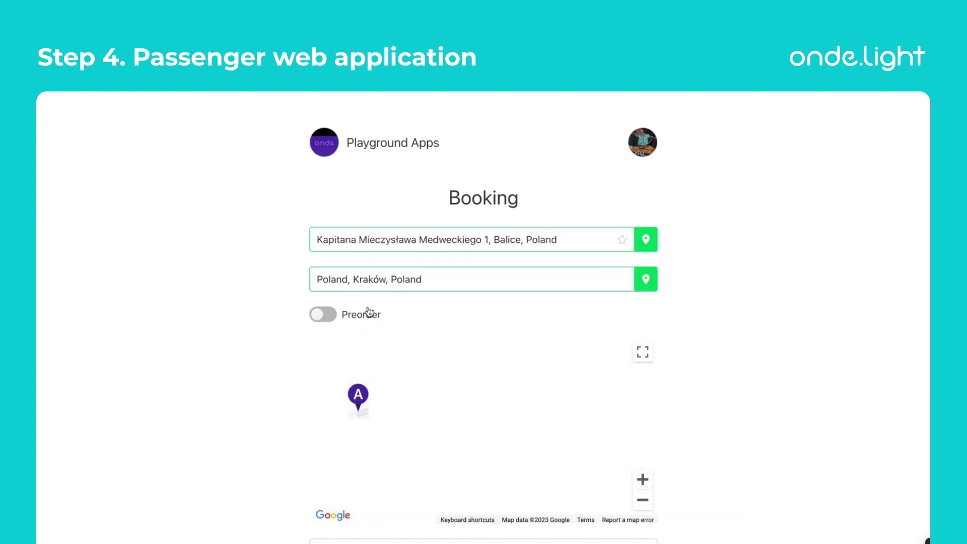
Step: Add the driver note 'Hi! I need a child seat' and book the ride for $50
scroll(718, 457, "down", 2)
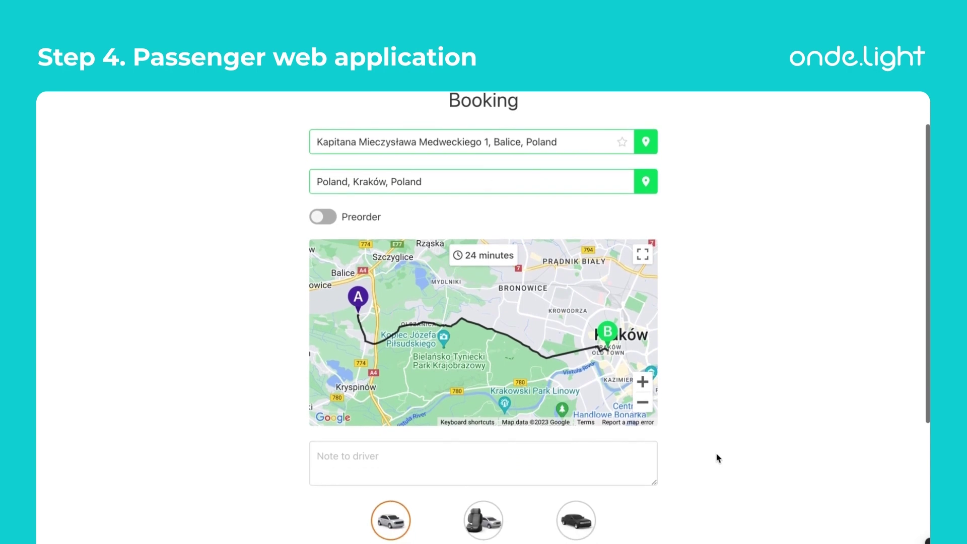
left_click(602, 455)
type("Hi! ")
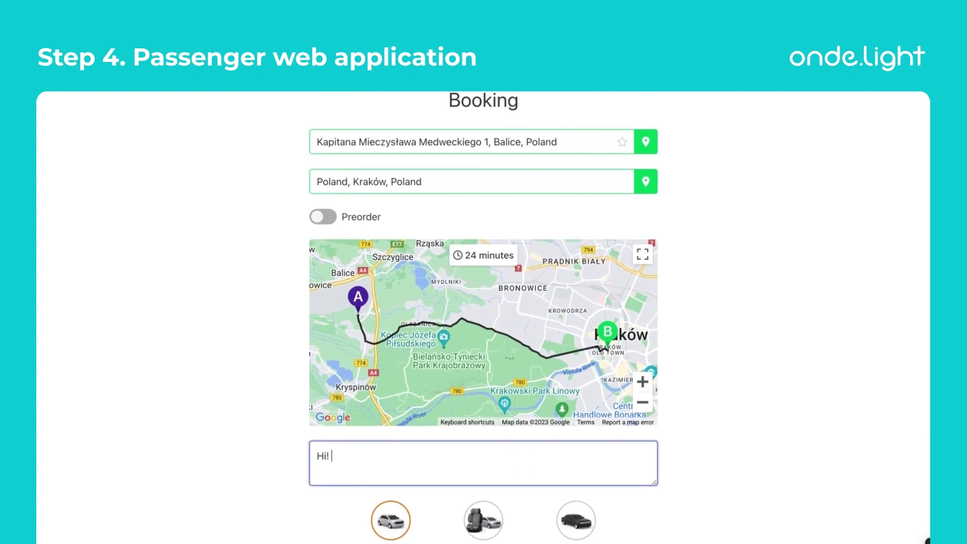
type("I need a child seat")
scroll(792, 502, "down", 4)
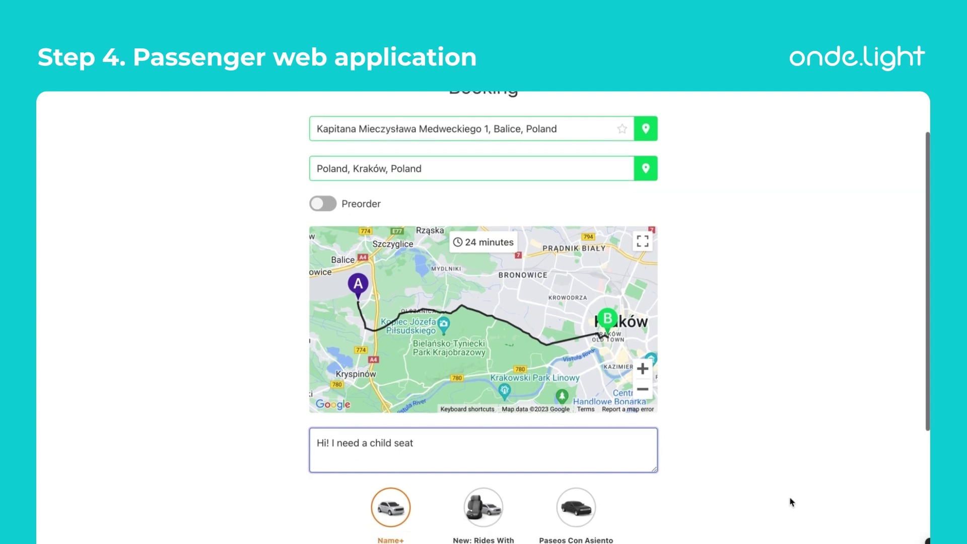
scroll(792, 502, "down", 2)
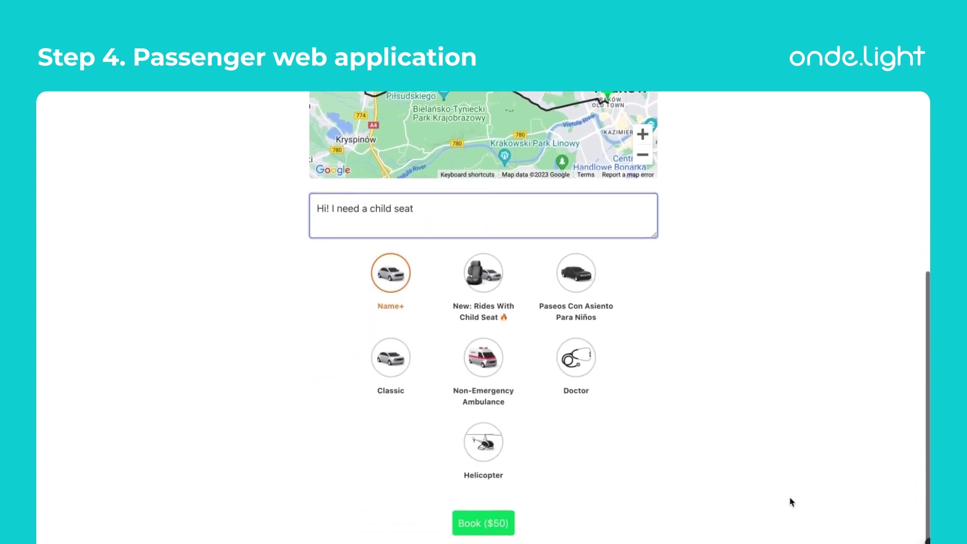
left_click(513, 537)
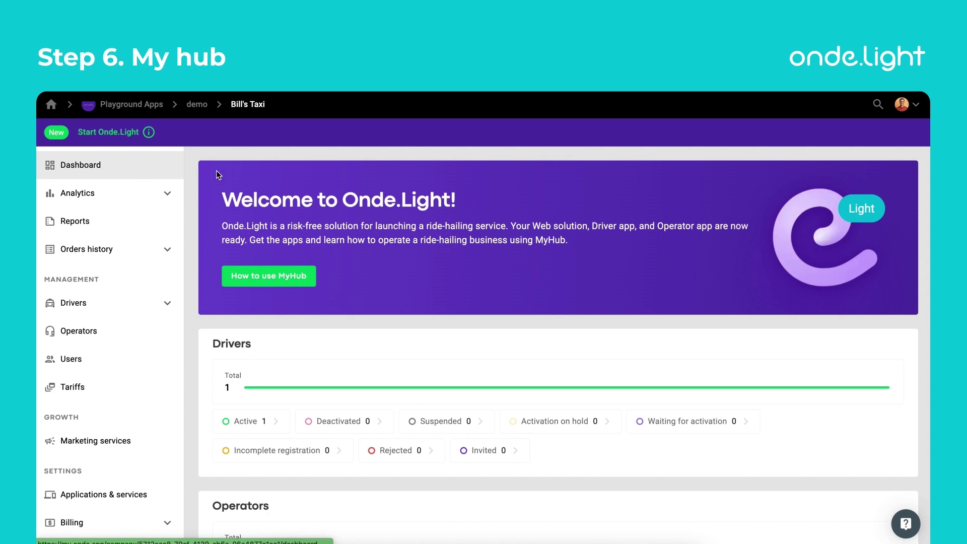
Step: Expand the Analytics and Orders history sections in Bill's Taxi's MyHub sidebar
left_click(167, 195)
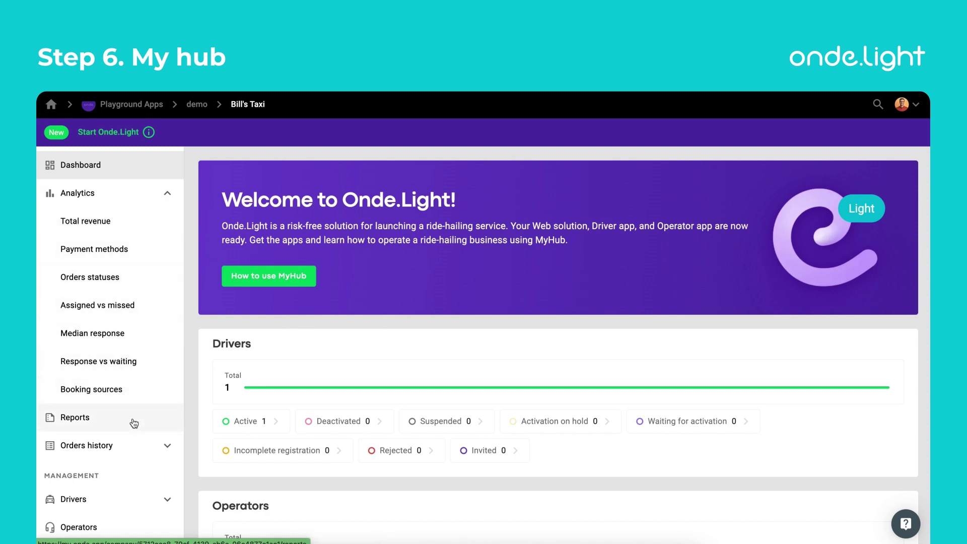
scroll(134, 418, "down", 3)
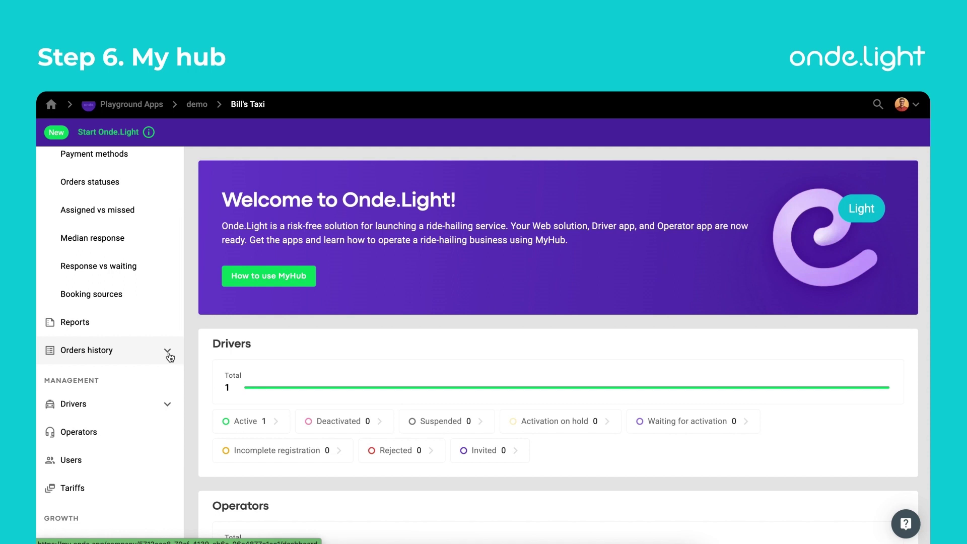
left_click(168, 358)
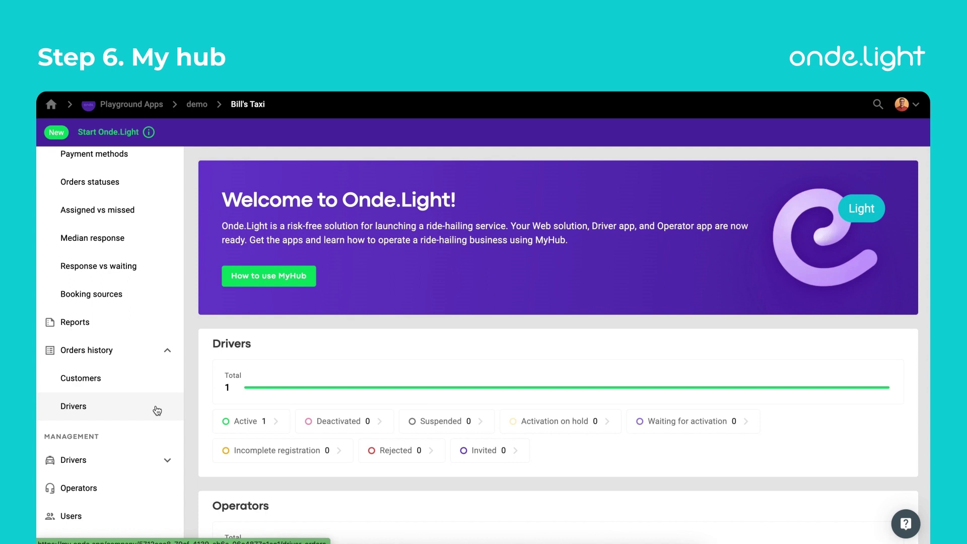
mouse_move(149, 137)
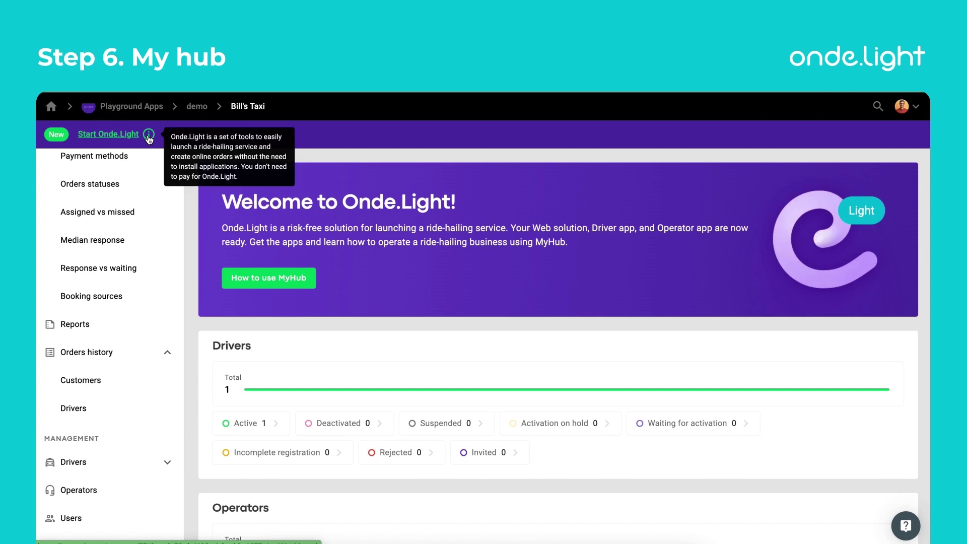